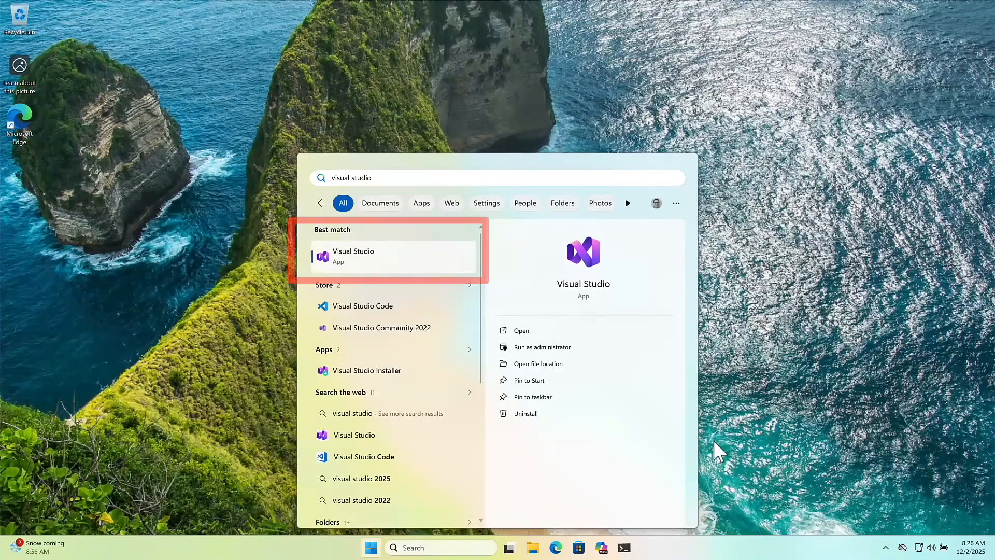
# Launch Visual Studio and sign in with the listed work or school Microsoft account, postponing the GitHub Copilot Free sign-up.
pyautogui.press('Return')
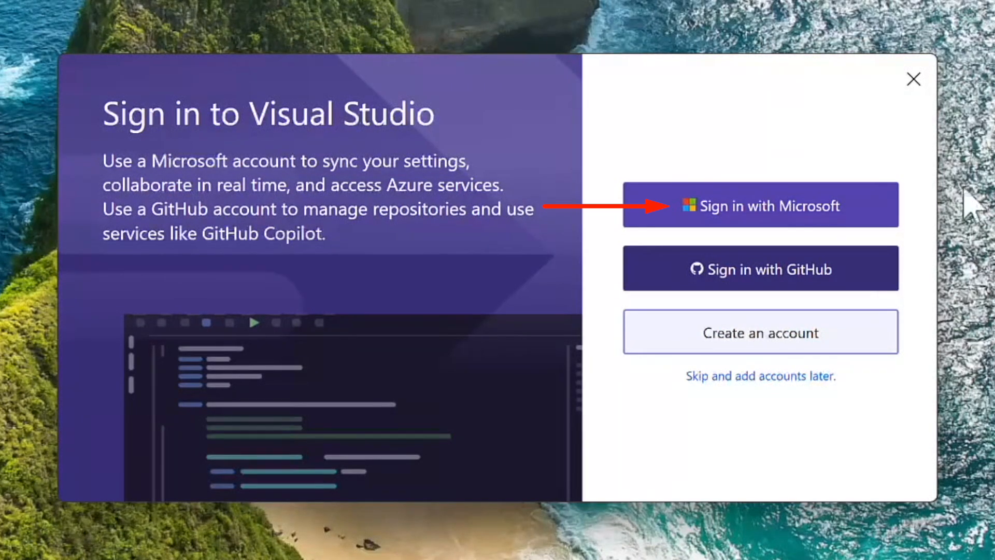
pyautogui.click(834, 210)
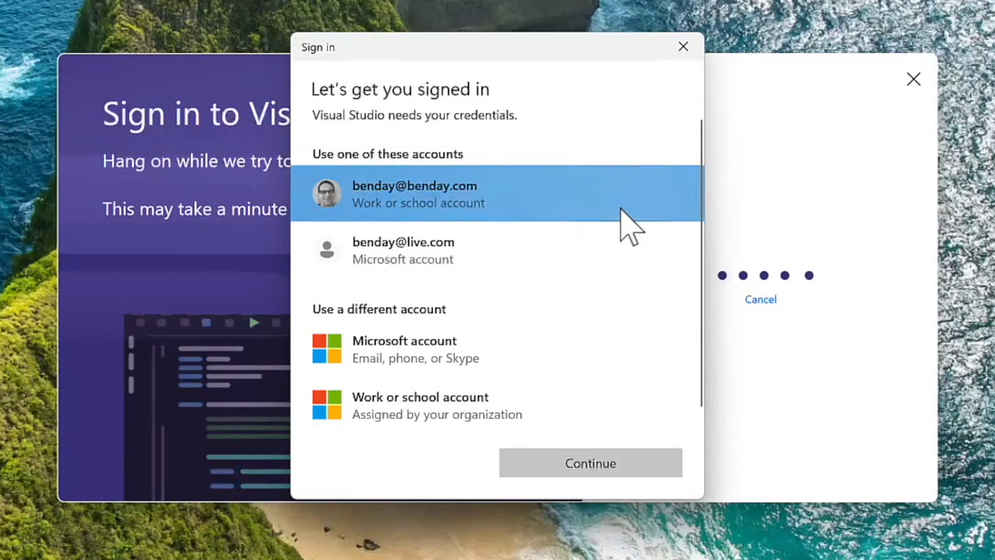
pyautogui.click(588, 471)
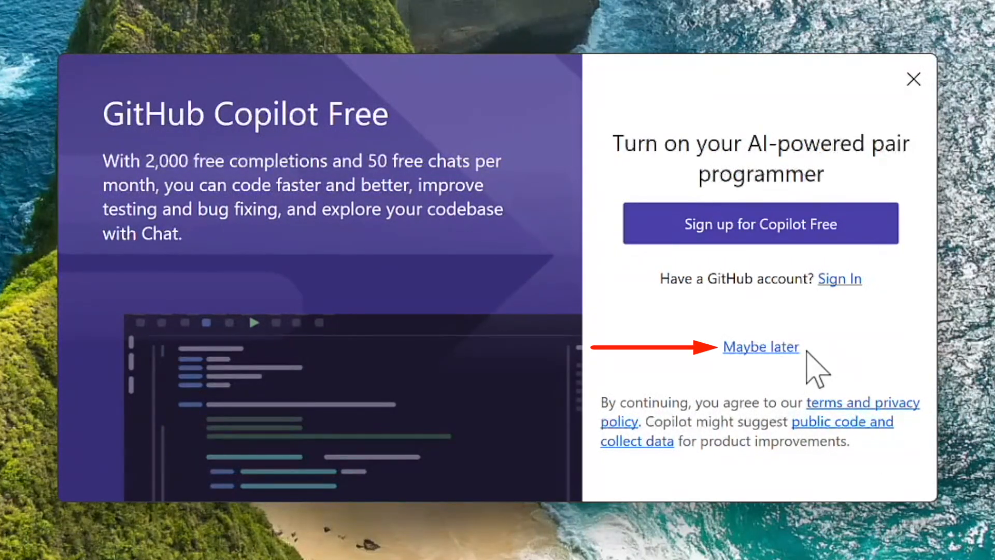
pyautogui.click(775, 347)
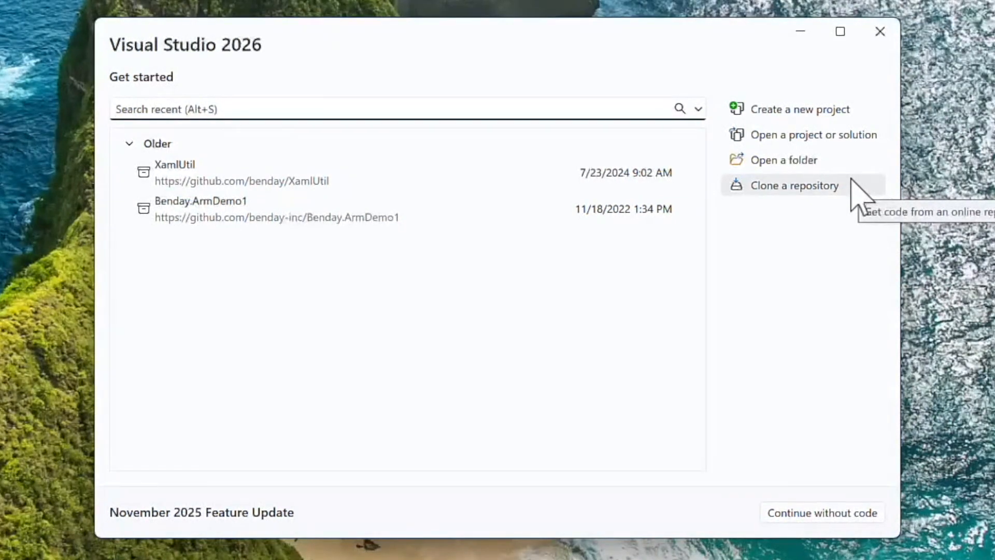
# Start cloning a repository from GitHub and add a GitHub account, setting Microsoft Edge to always open https links.
pyautogui.click(854, 184)
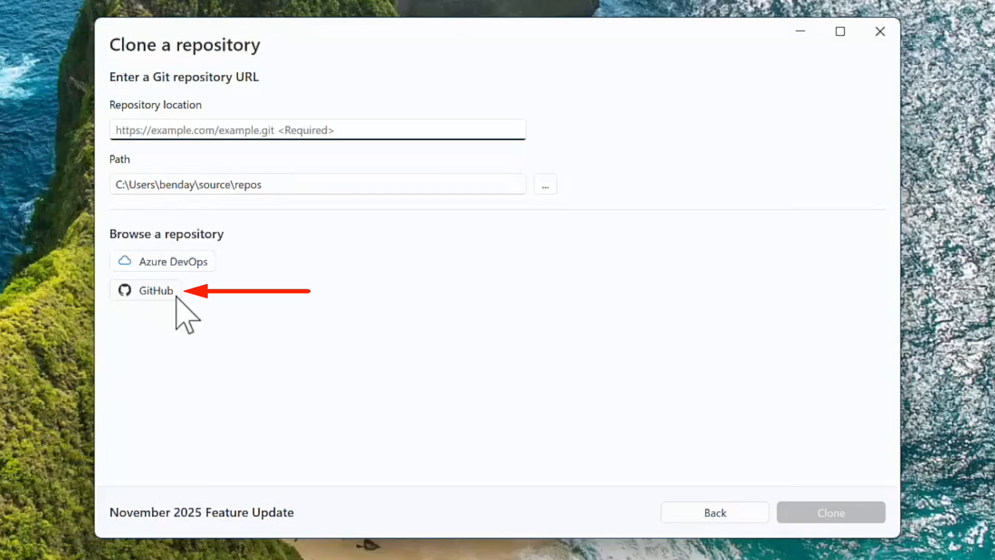
pyautogui.click(177, 298)
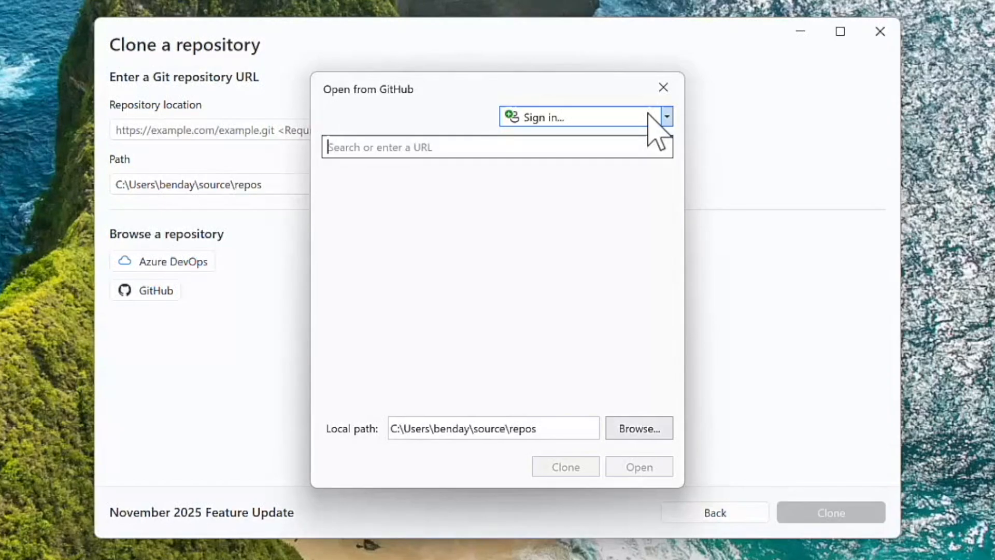
pyautogui.click(648, 115)
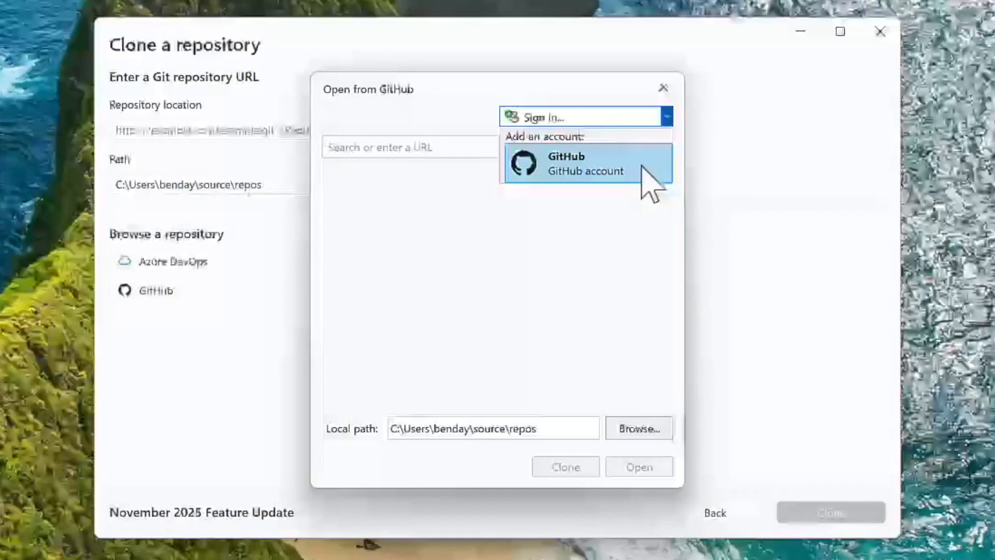
pyautogui.click(643, 169)
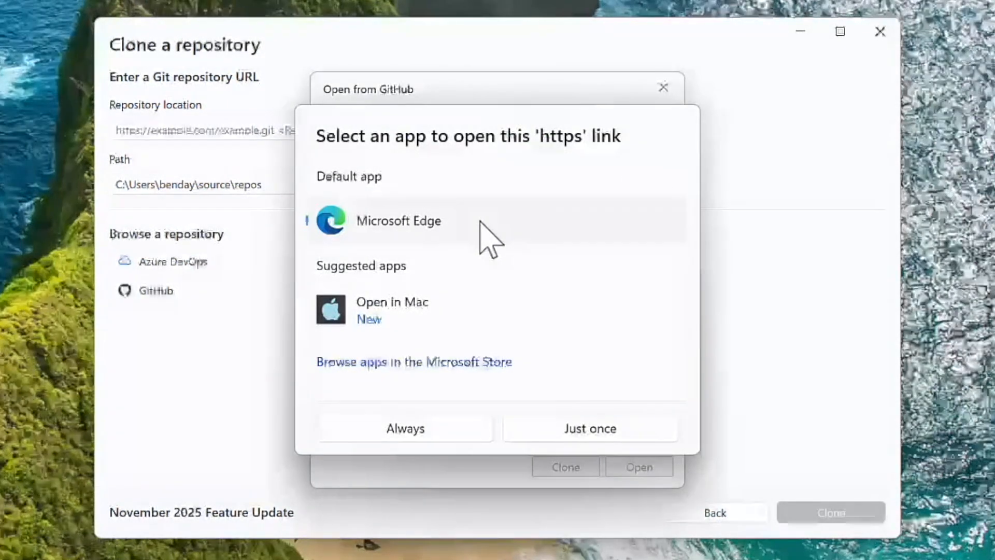
pyautogui.click(419, 425)
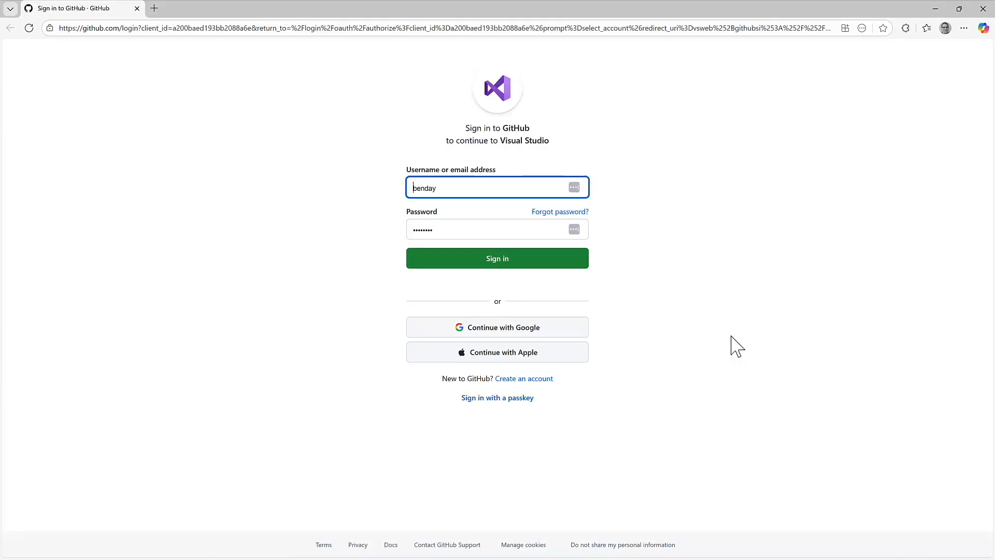
# Sign in to GitHub with the prefilled credentials and authorize Visual Studio, always allowing github.com to open links in the associated app.
pyautogui.click(563, 260)
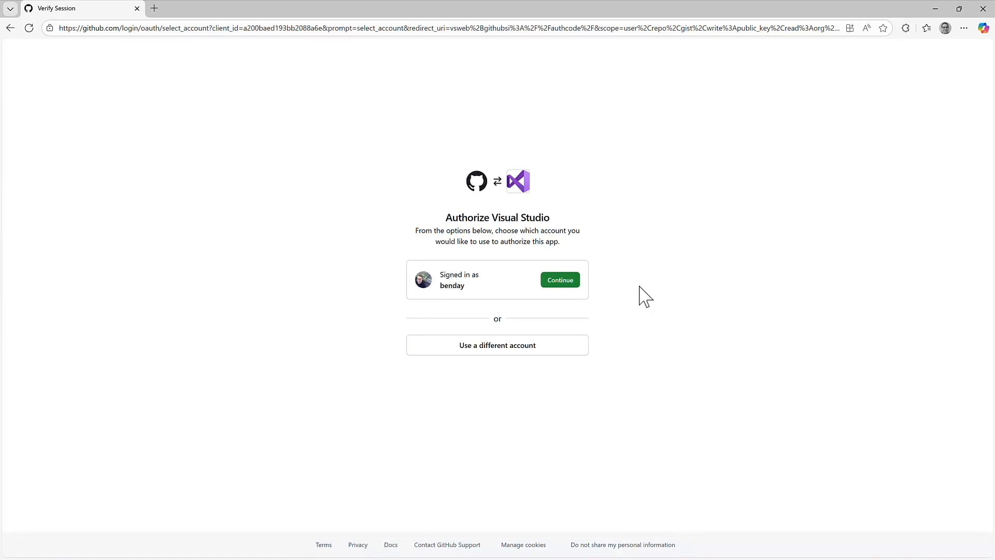
pyautogui.click(576, 286)
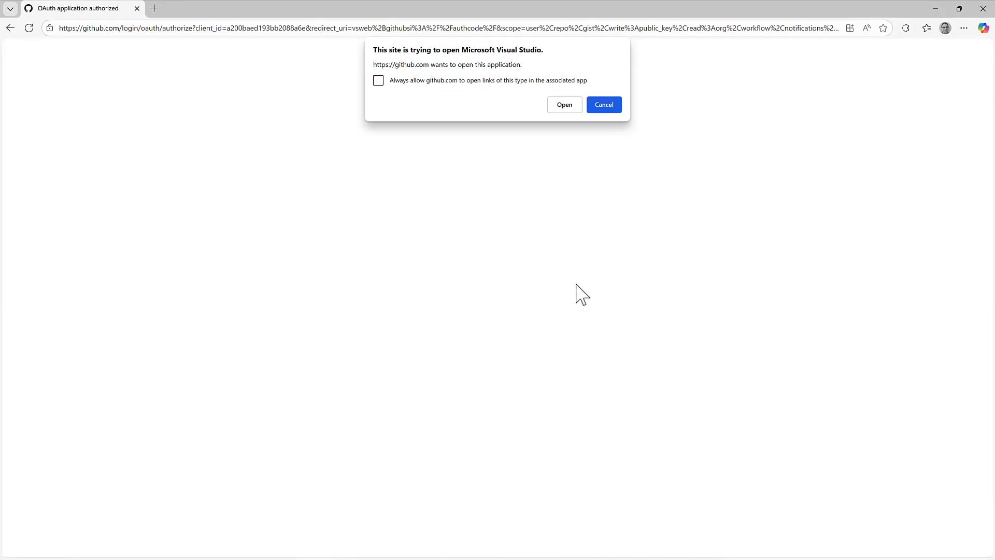
pyautogui.click(378, 81)
pyautogui.click(565, 106)
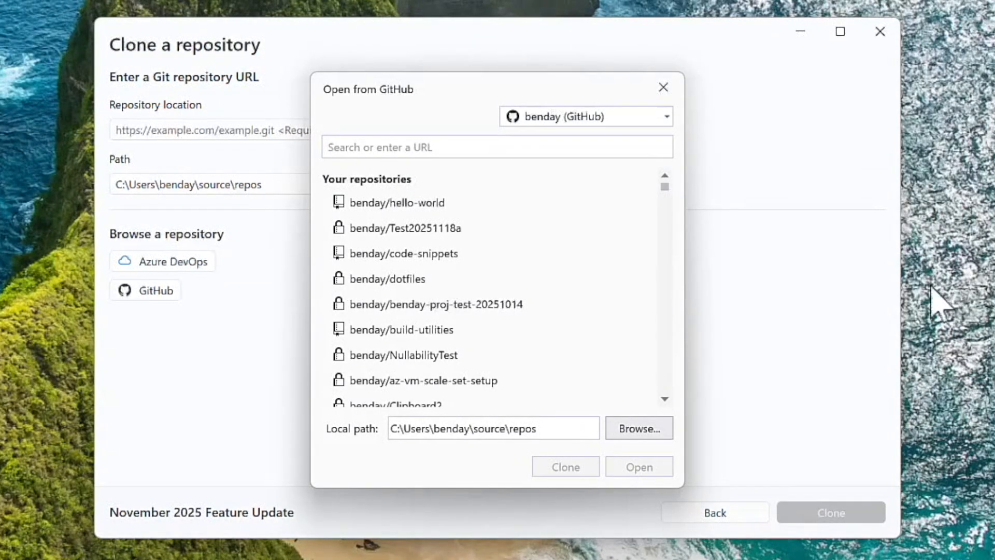
# Clone the hello-world repository from GitHub to the local path C:\code\github-demo\hello-world.
pyautogui.click(492, 203)
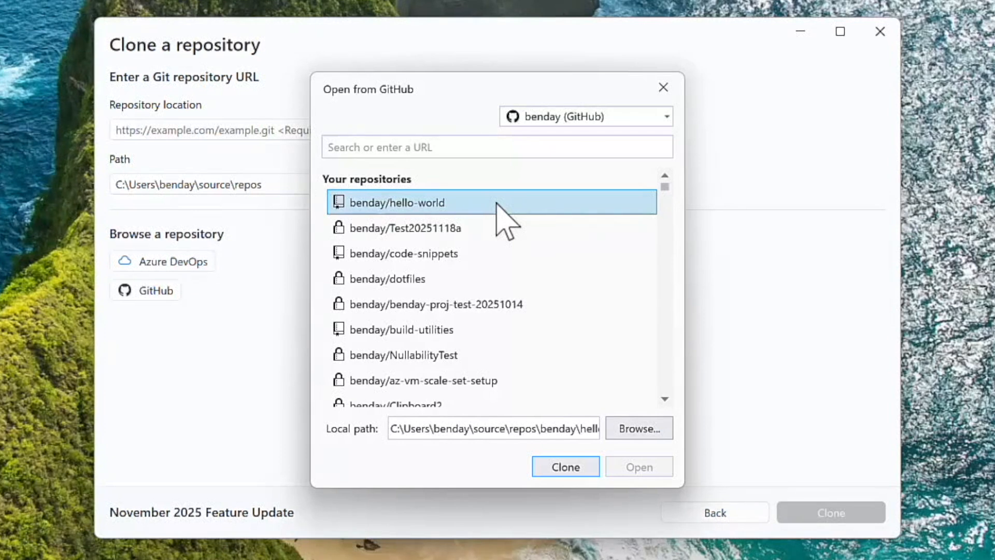
pyautogui.click(579, 431)
pyautogui.press('Left')
pyautogui.hotkey('ctrl', 'shift', 'Left')
pyautogui.hotkey('ctrl', 'shift', 'Left')
pyautogui.hotkey('ctrl', 'shift', 'Left')
pyautogui.hotkey('ctrl', 'shift', 'Left')
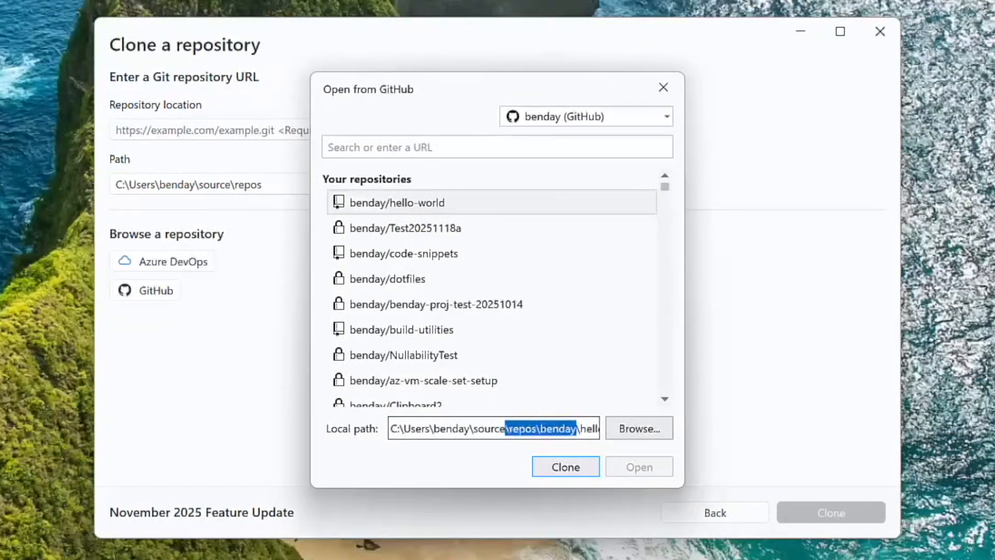
pyautogui.hotkey('ctrl', 'shift', 'Left')
pyautogui.hotkey('ctrl', 'shift', 'Left')
pyautogui.hotkey('ctrl', 'shift', 'Left')
pyautogui.hotkey('ctrl', 'shift', 'Left')
pyautogui.hotkey('ctrl', 'shift', 'Left')
pyautogui.write('code\\github-demo\\hello-world')
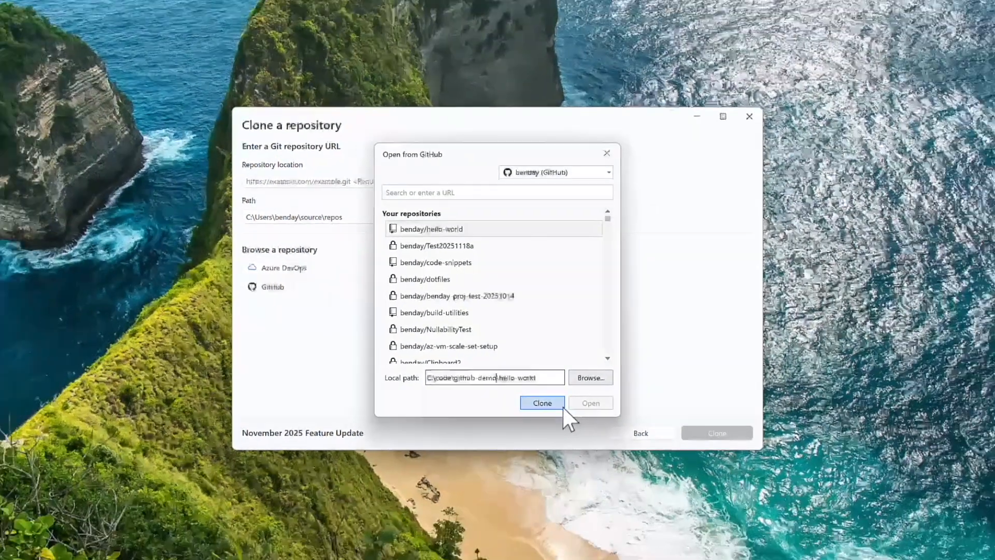
pyautogui.click(569, 419)
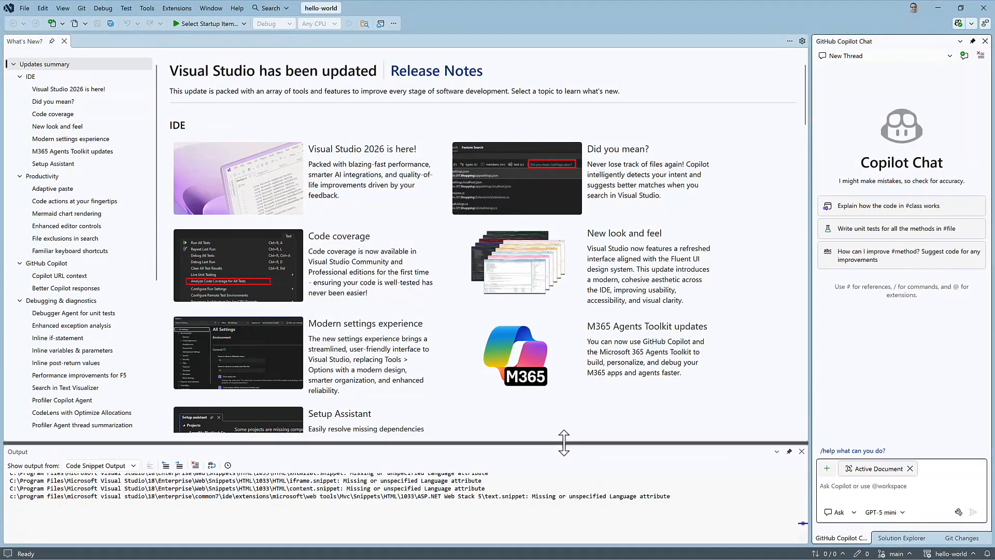
# Make the Output window taller and close the What's New page.
pyautogui.moveTo(563, 444); pyautogui.dragTo(566, 354)
pyautogui.scroll(1, 573, 428)
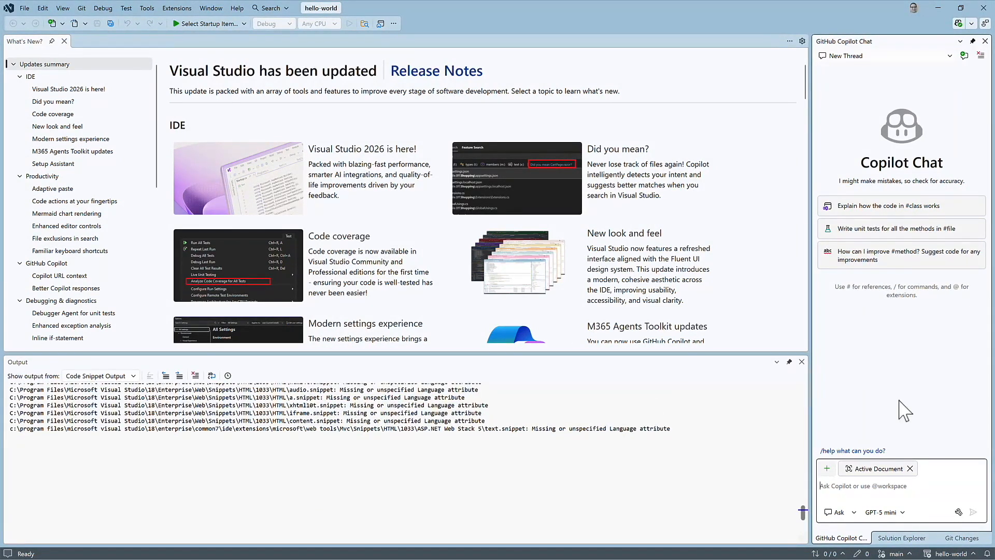
pyautogui.click(64, 41)
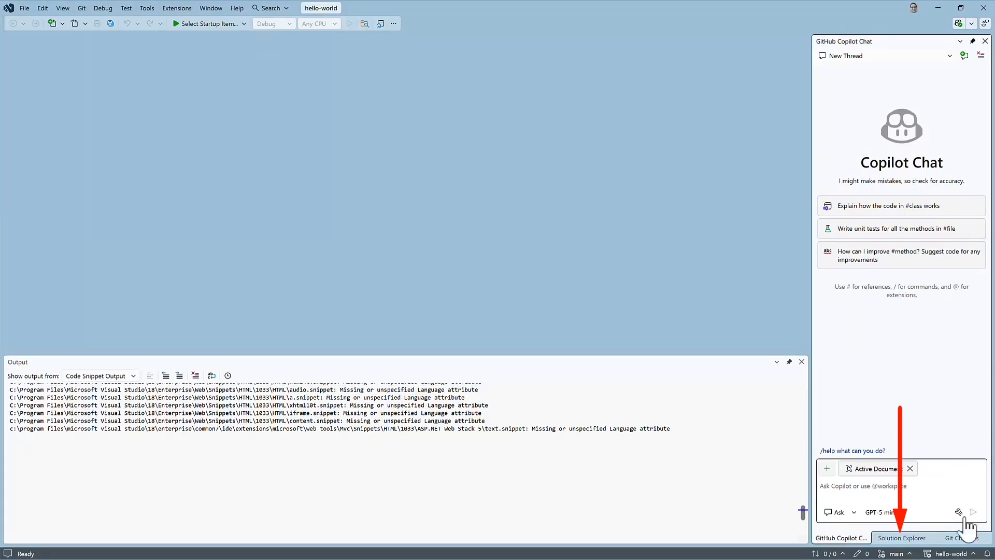
# Show Solution Explorer and open the hello-world root folder in File Explorer.
pyautogui.click(902, 538)
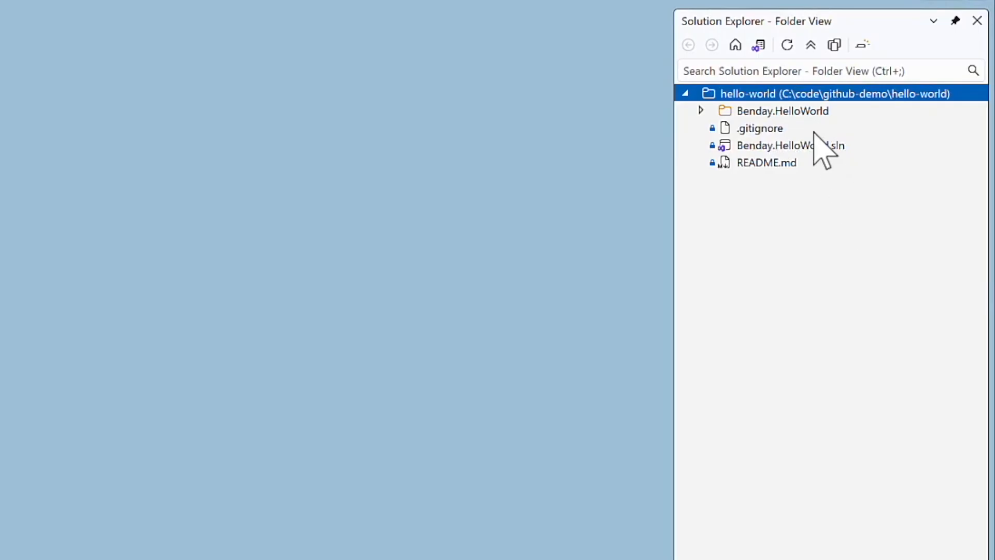
pyautogui.rightClick(746, 94)
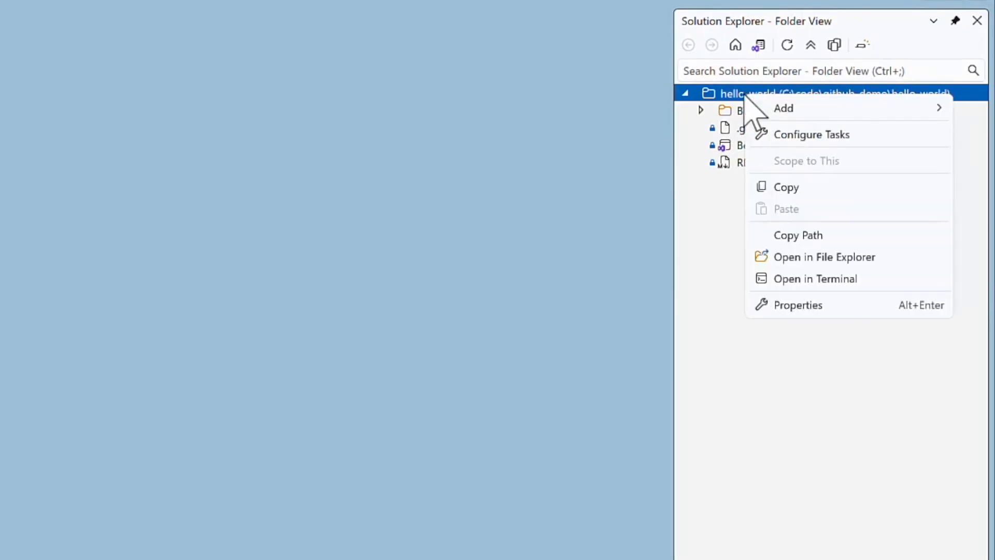
pyautogui.click(933, 264)
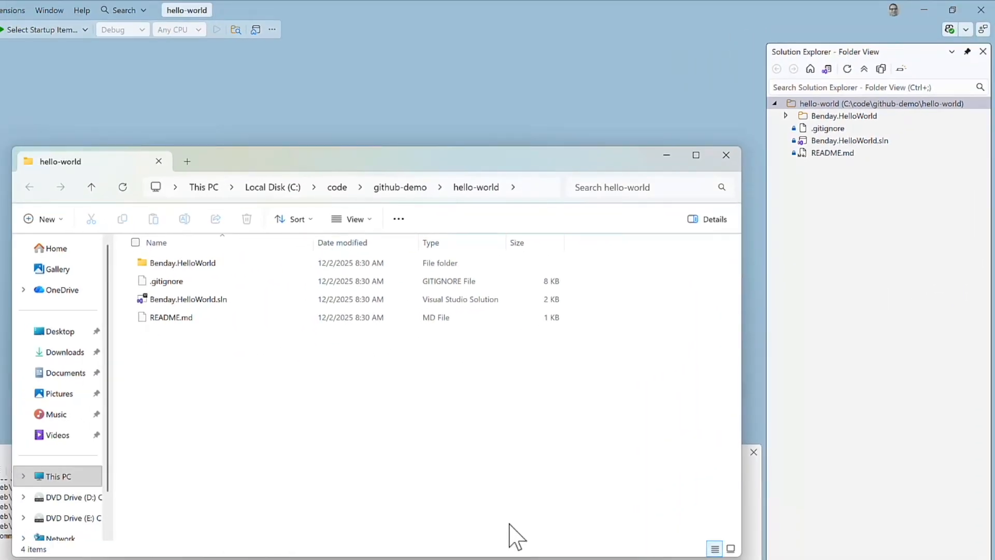
# Show hidden items in the hello-world folder and close the File Explorer window.
pyautogui.click(371, 224)
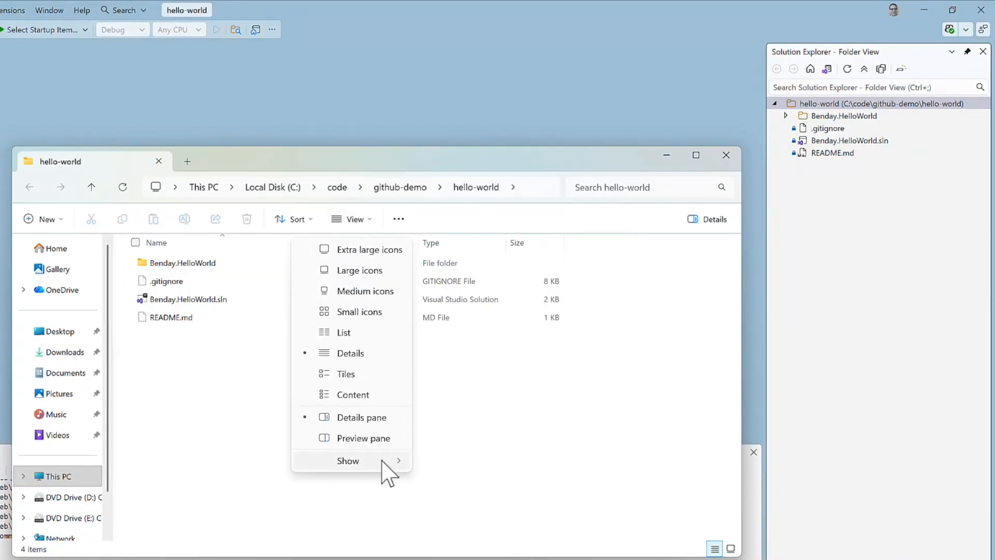
pyautogui.moveTo(382, 461)
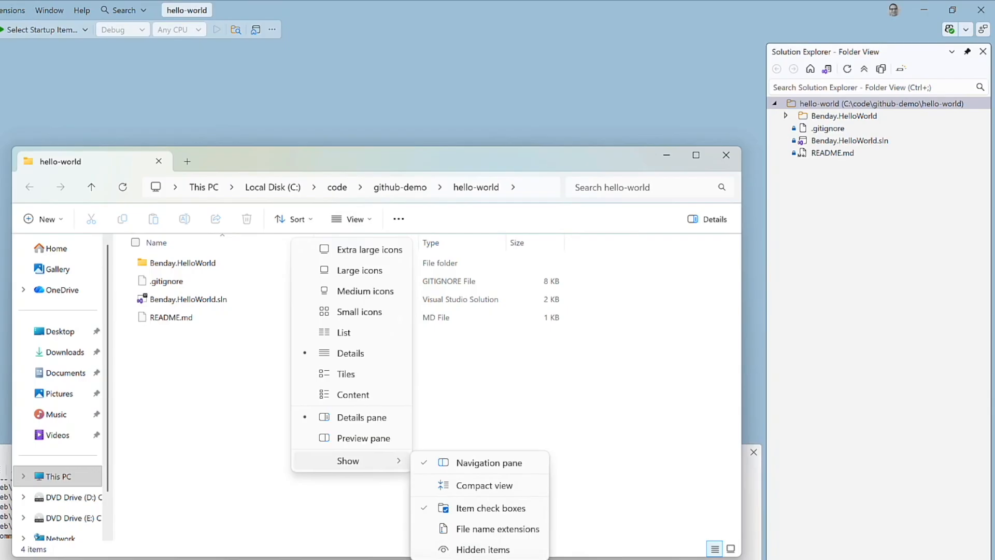
pyautogui.click(539, 553)
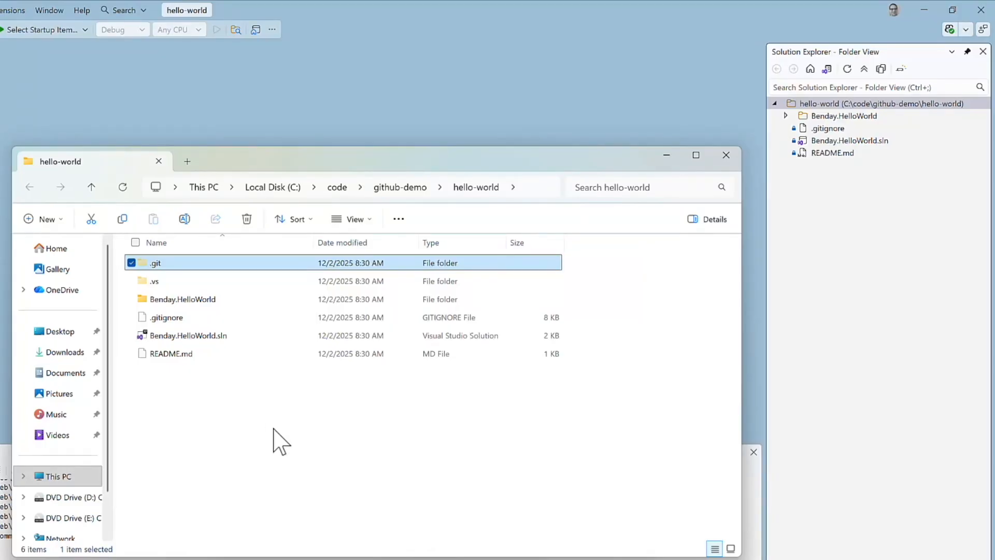
pyautogui.click(726, 156)
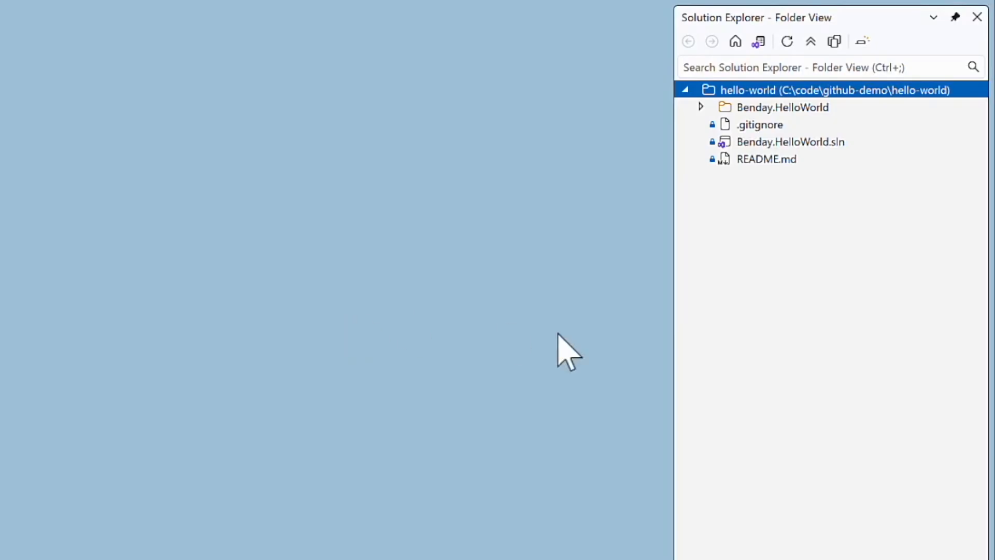
pyautogui.click(852, 142)
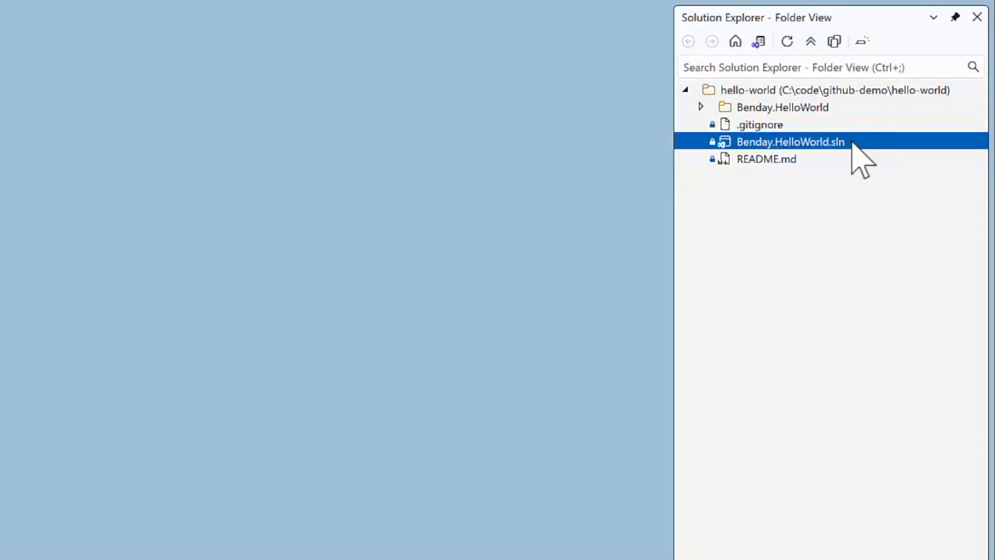
pyautogui.rightClick(853, 143)
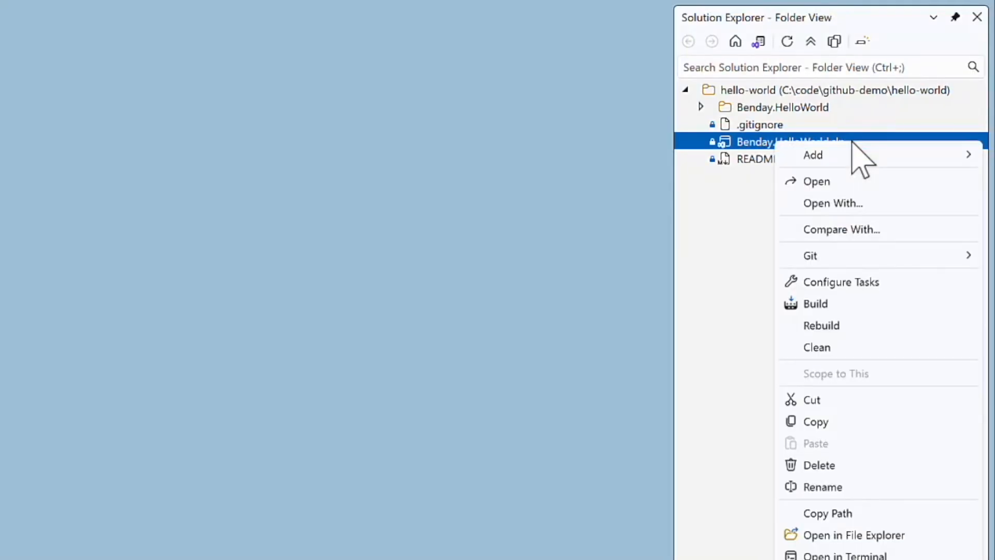
pyautogui.click(747, 218)
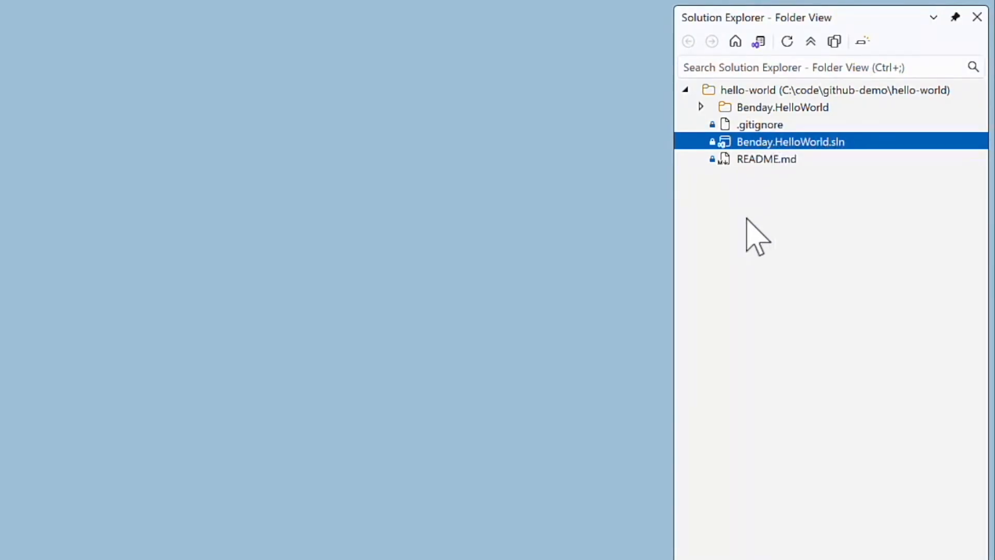
# Switch Solution Explorer to its list of solutions and views and open Benday.HelloWorld.sln.
pyautogui.click(757, 42)
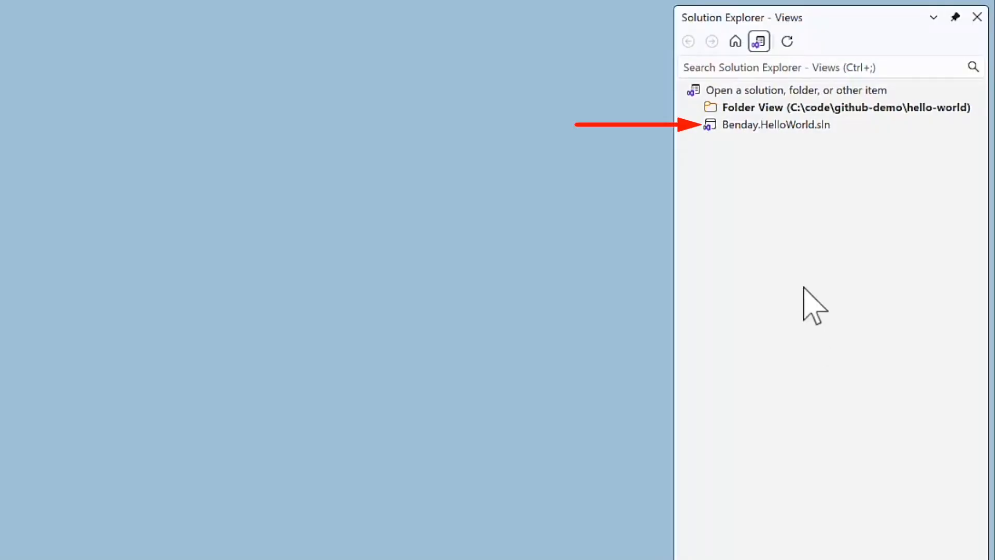
pyautogui.click(780, 127)
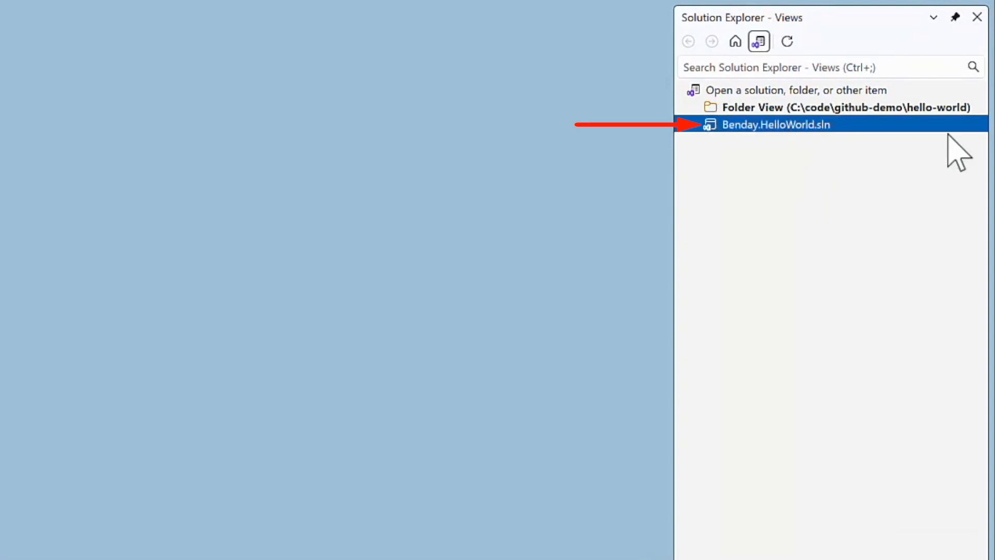
pyautogui.rightClick(828, 130)
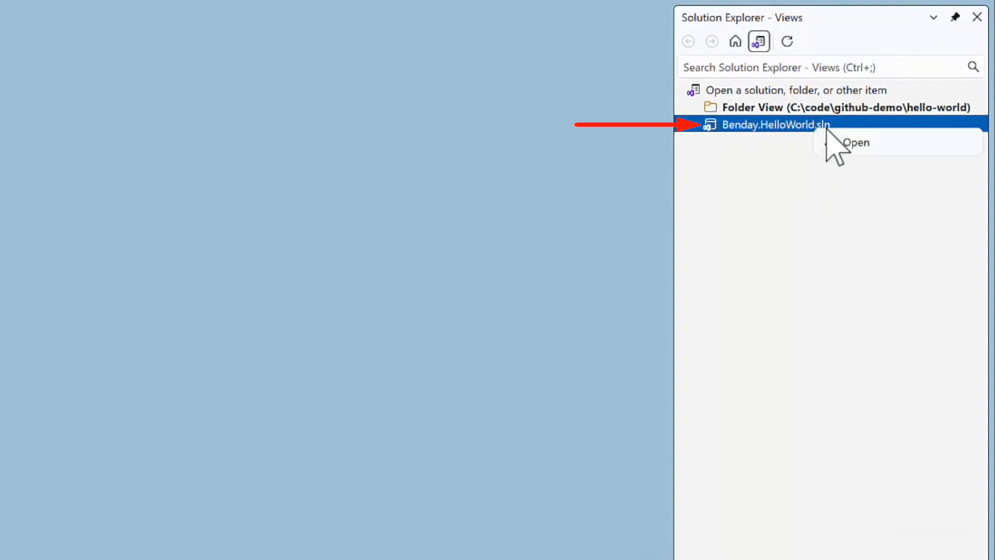
pyautogui.click(913, 142)
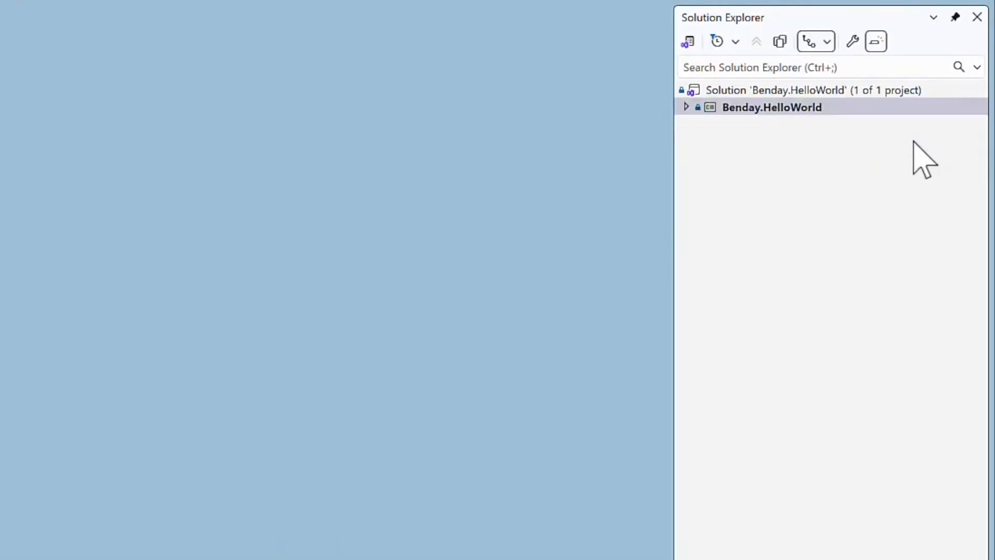
# Expand the Benday.HelloWorld project, open Program.cs, and place the cursor at the end of its code.
pyautogui.click(687, 107)
pyautogui.click(766, 143)
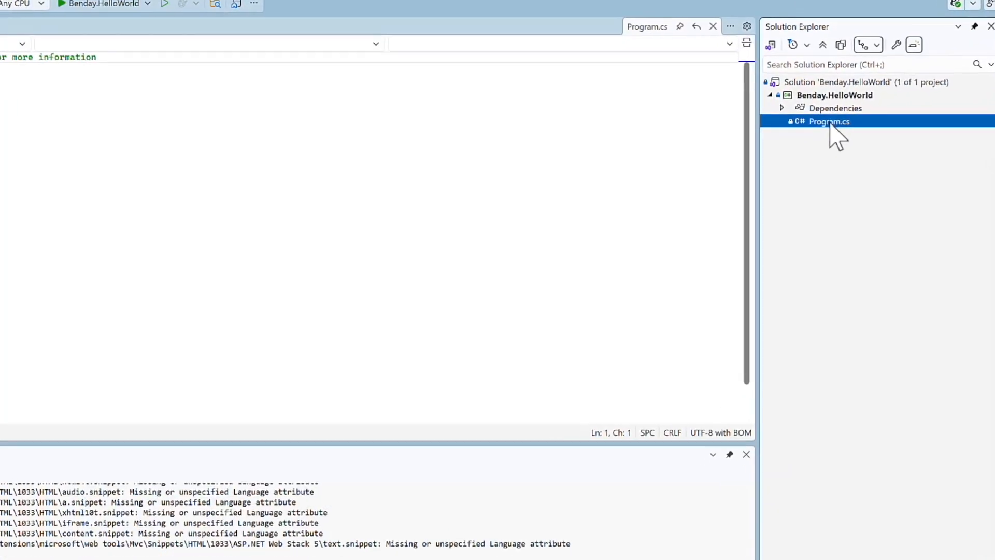
pyautogui.click(507, 212)
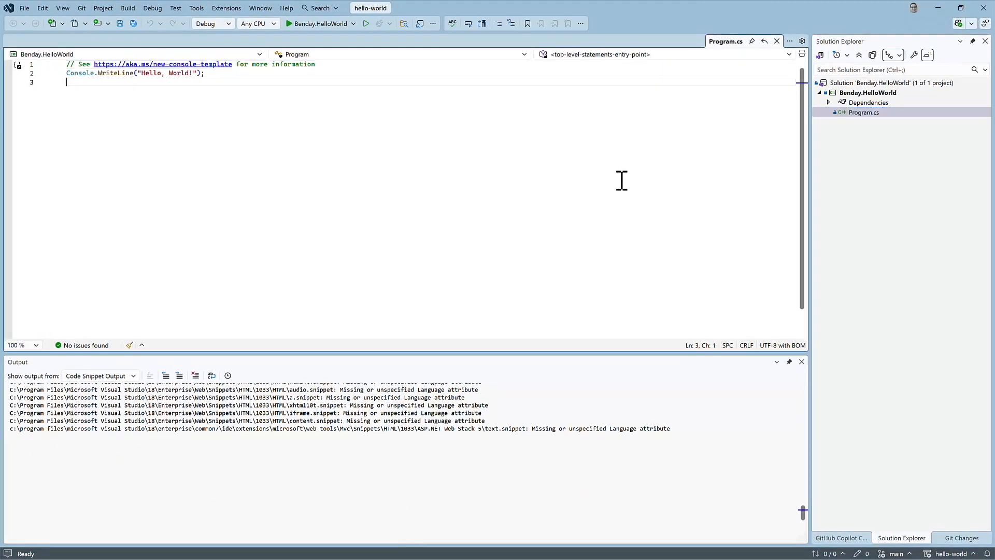